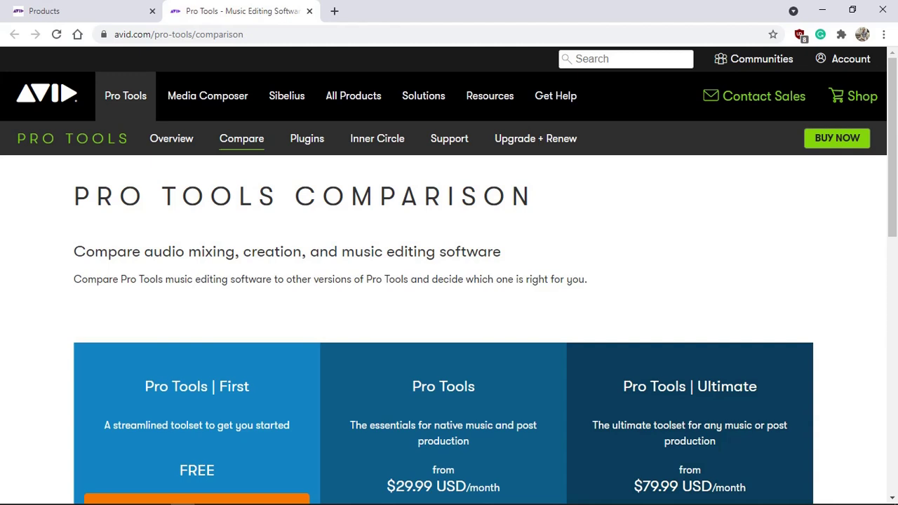
Compare the three Pro Tools editions and their prices, and expand the Key features section of the comparison page.
scroll(744, 229, "down", 3)
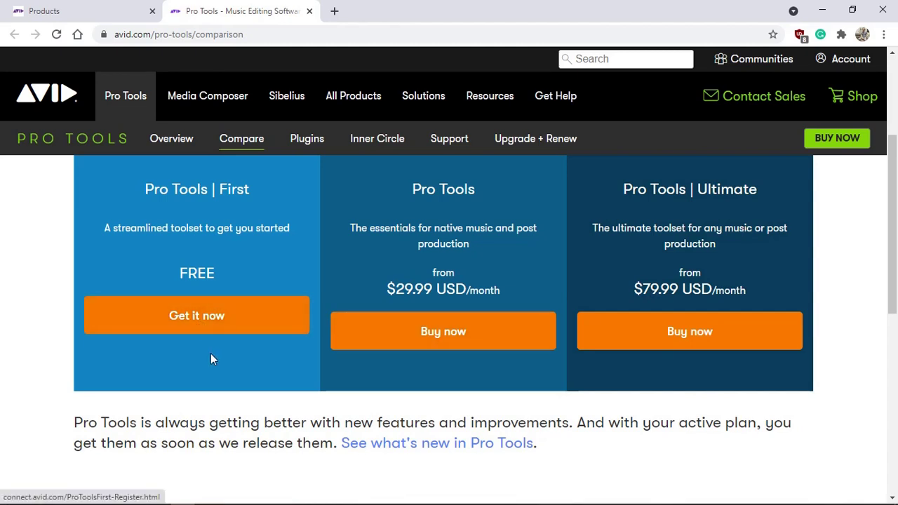
scroll(217, 368, "down", 2)
scroll(217, 372, "down", 3)
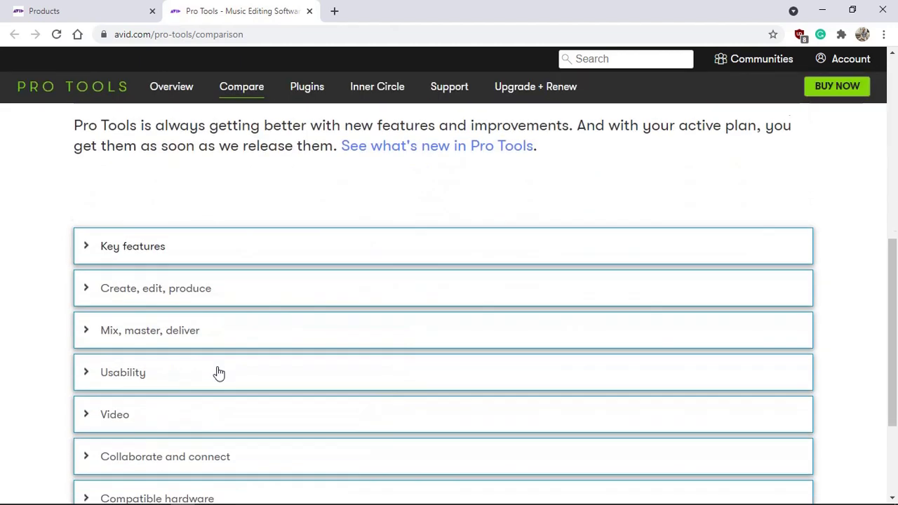
left_click(190, 232)
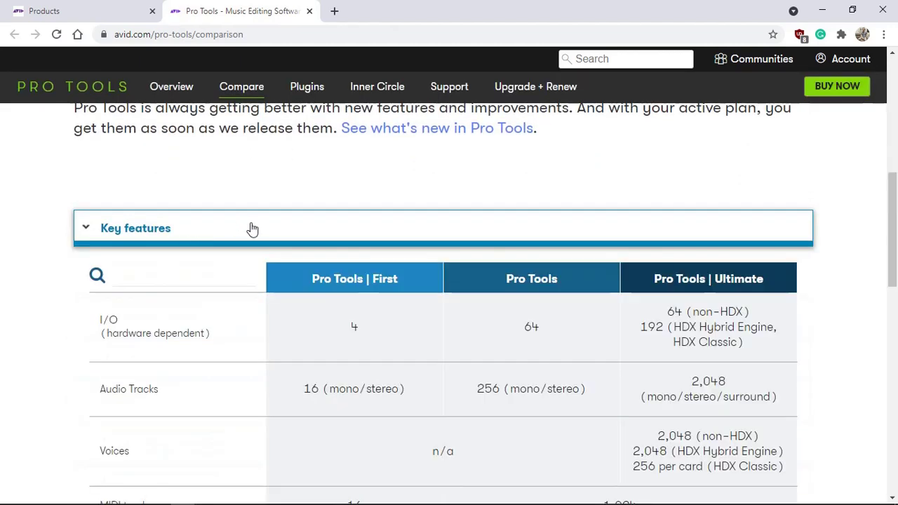
scroll(309, 223, "up", 5)
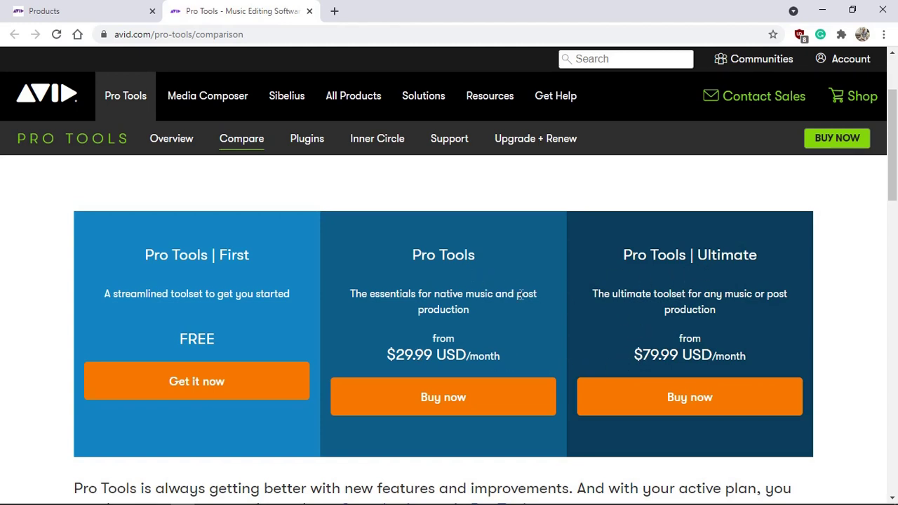
Examine the Key features table for Pro Tools | First's track, bus, plugin, sound and sample rate limits.
scroll(463, 321, "down", 1)
scroll(463, 322, "down", 5)
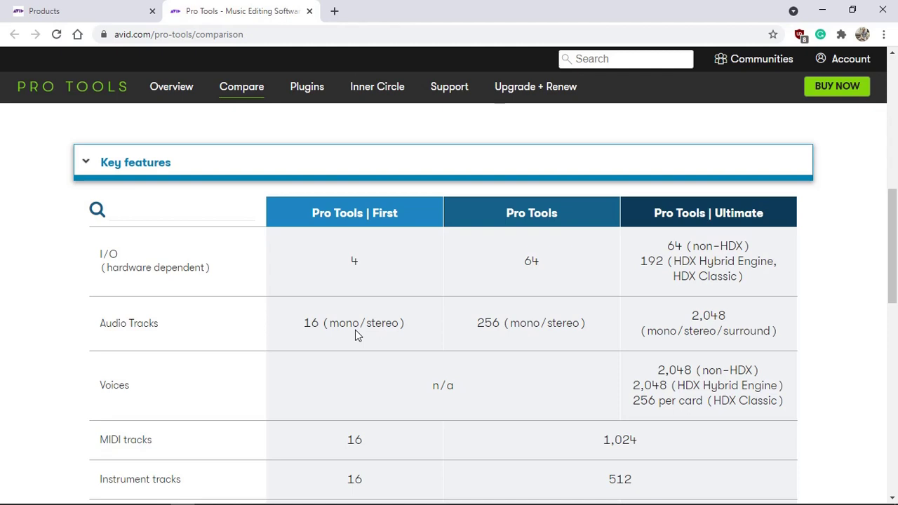
scroll(355, 329, "down", 3)
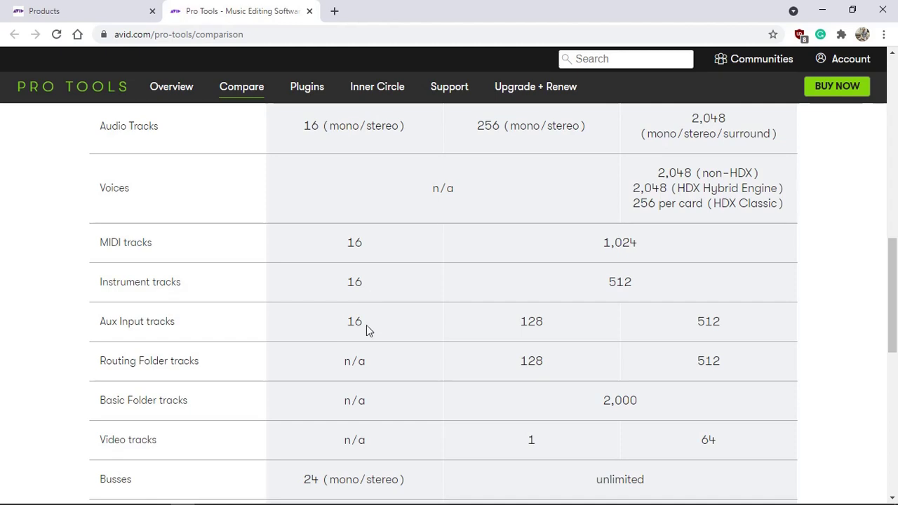
scroll(367, 325, "down", 2)
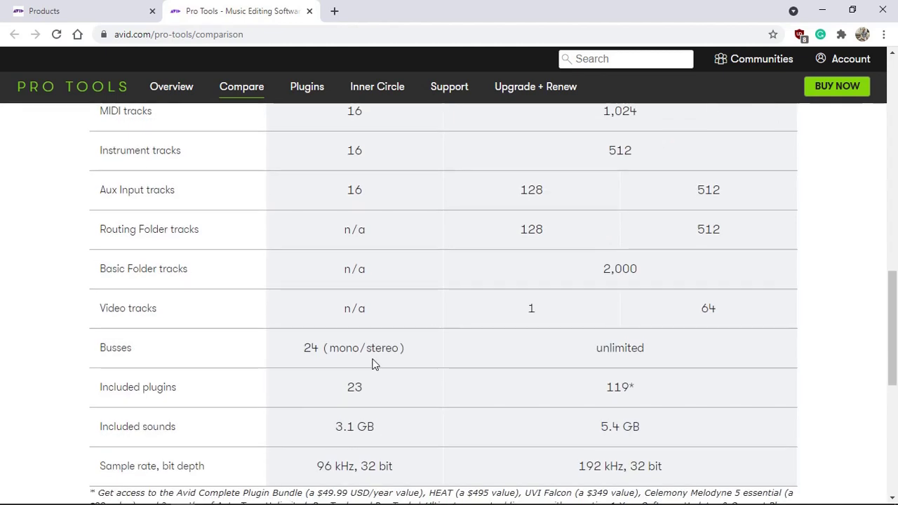
scroll(372, 359, "down", 1)
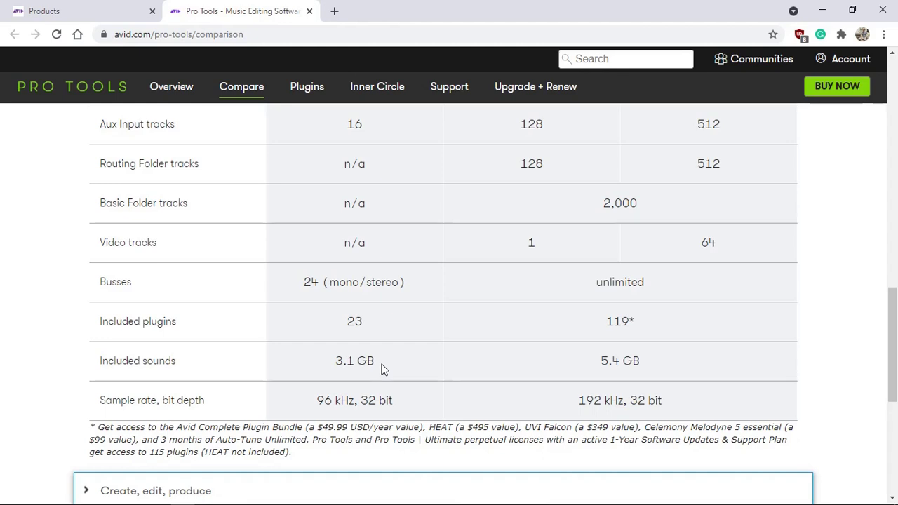
scroll(383, 370, "down", 1)
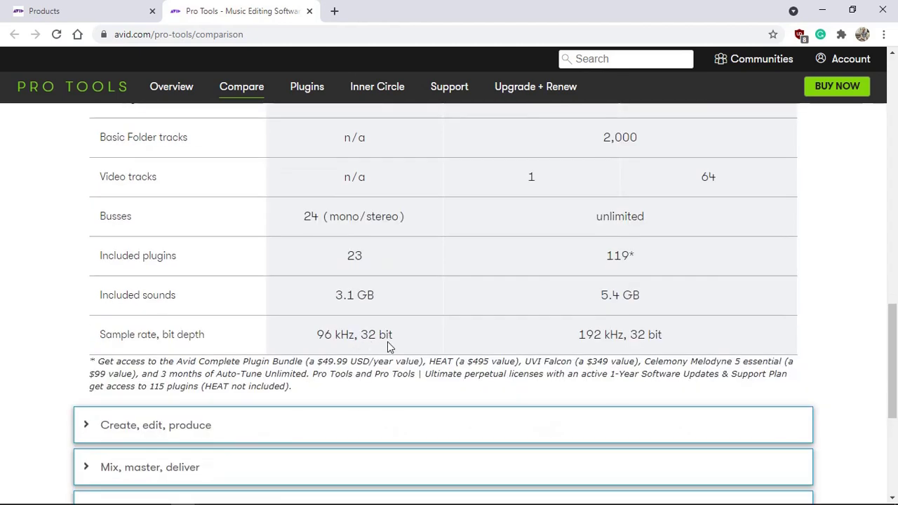
Run the Avid Link installer from AvidLink_21.6.1_win.zip, accepting the license agreement and starting the installation.
key("ctrl+shift+Tab")
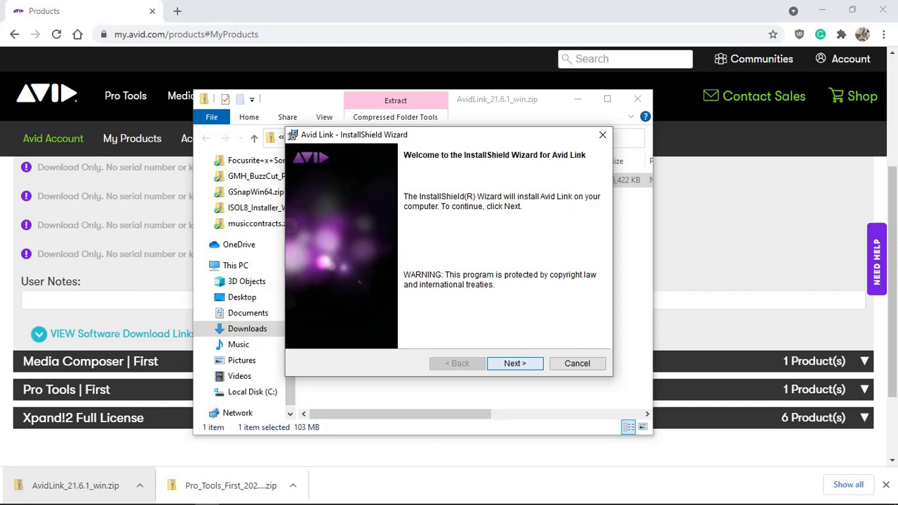
key("Return")
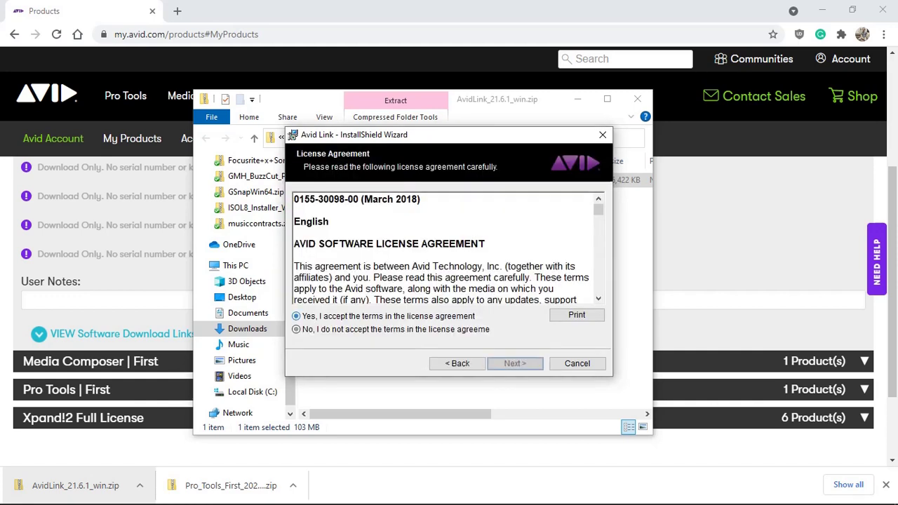
key("Up")
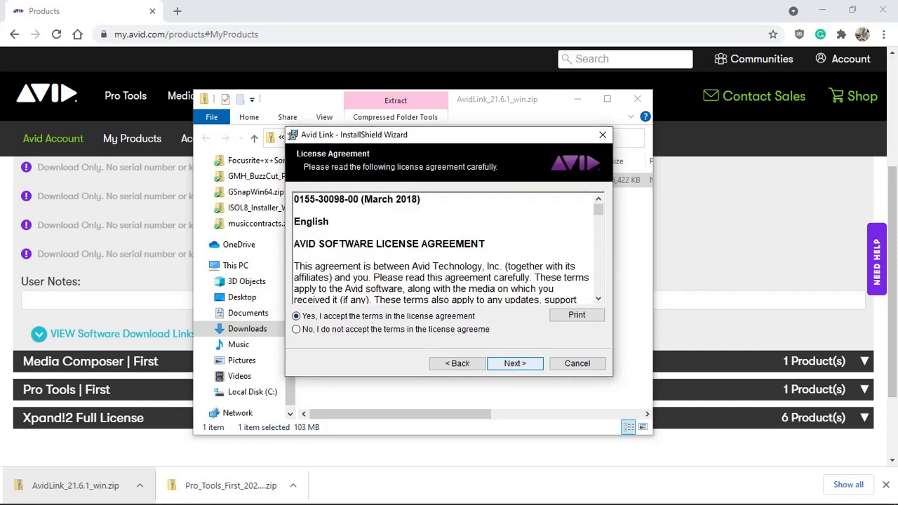
key("Return")
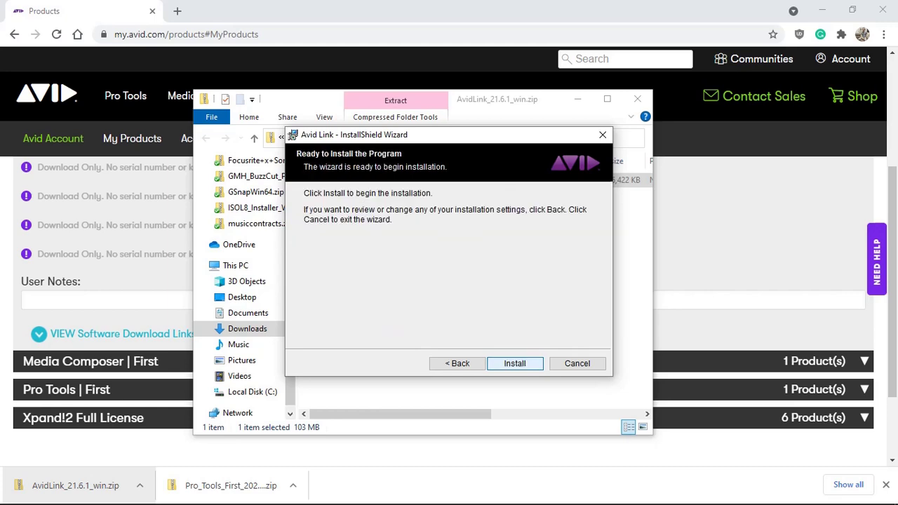
key("Return")
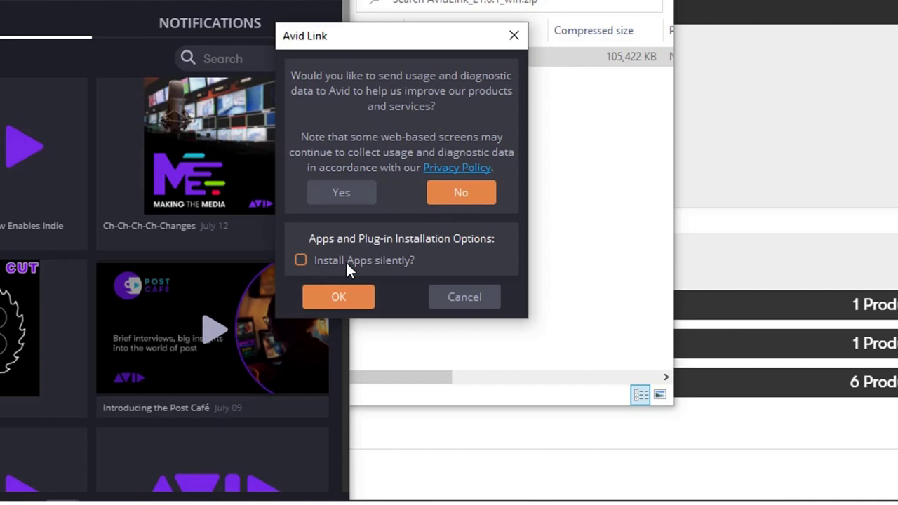
Set Avid Link to install apps silently and update apps automatically, and accept the License Agreement terms.
left_click(300, 260)
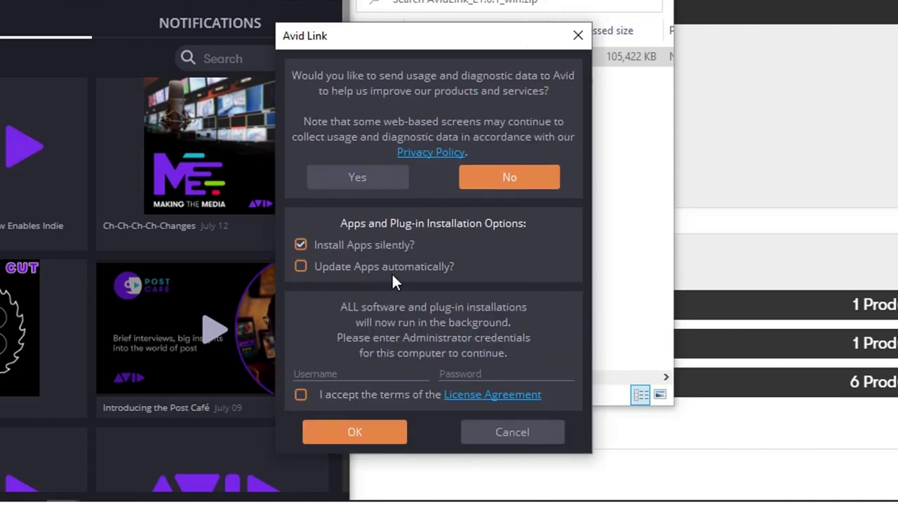
left_click(374, 266)
left_click(301, 395)
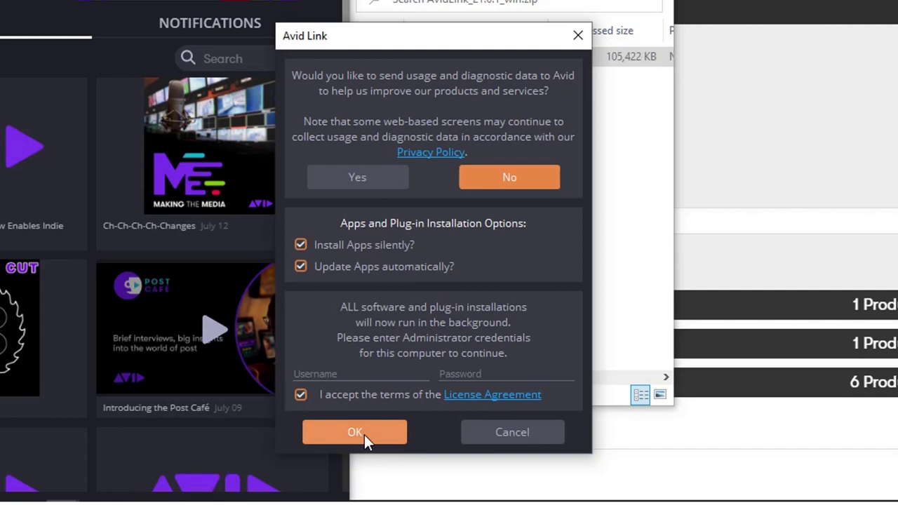
left_click(337, 373)
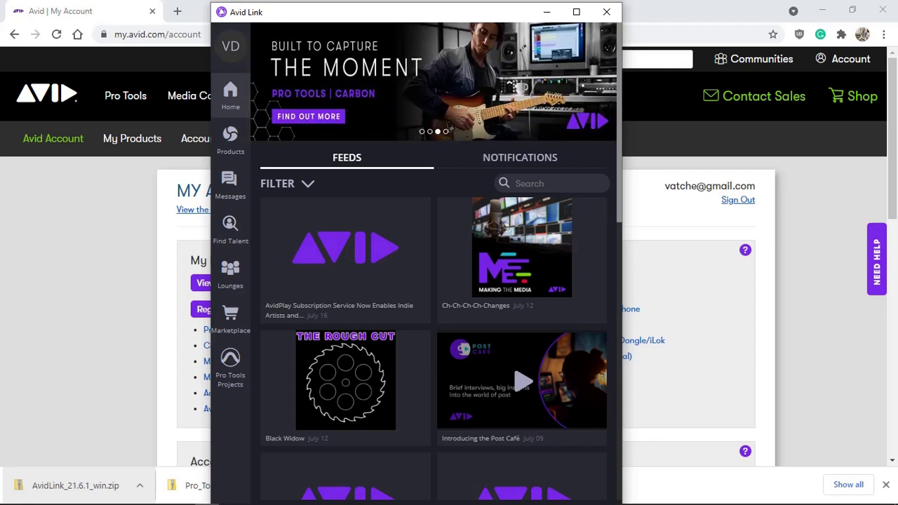
Look through the account's installable products and the Marketplace offers in Avid Link.
left_click(230, 141)
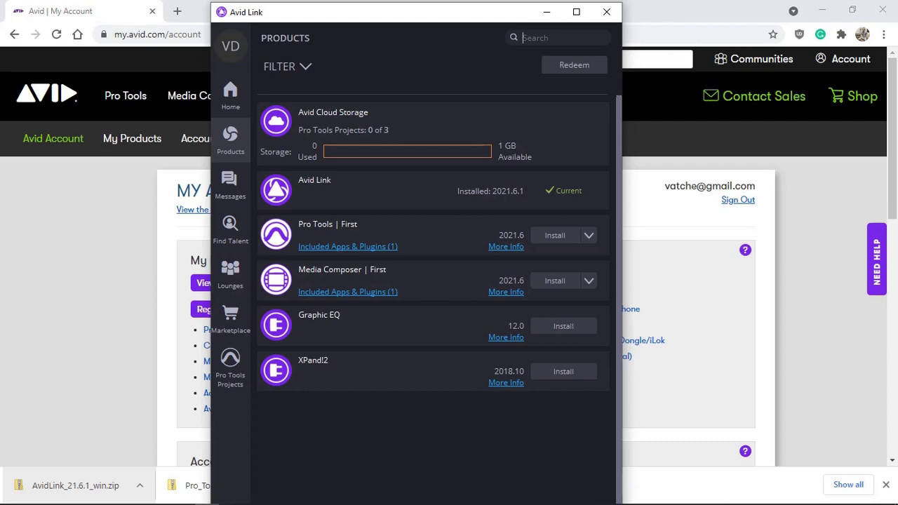
left_click(231, 319)
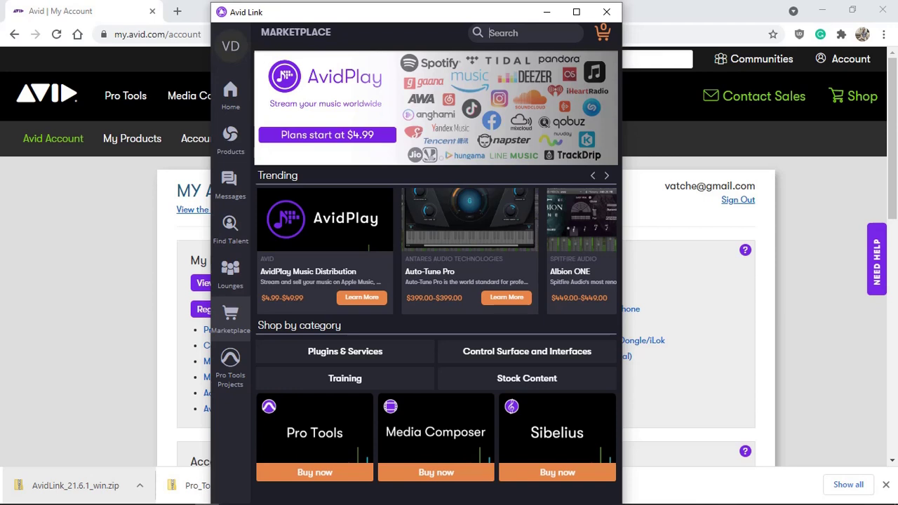
left_click(230, 140)
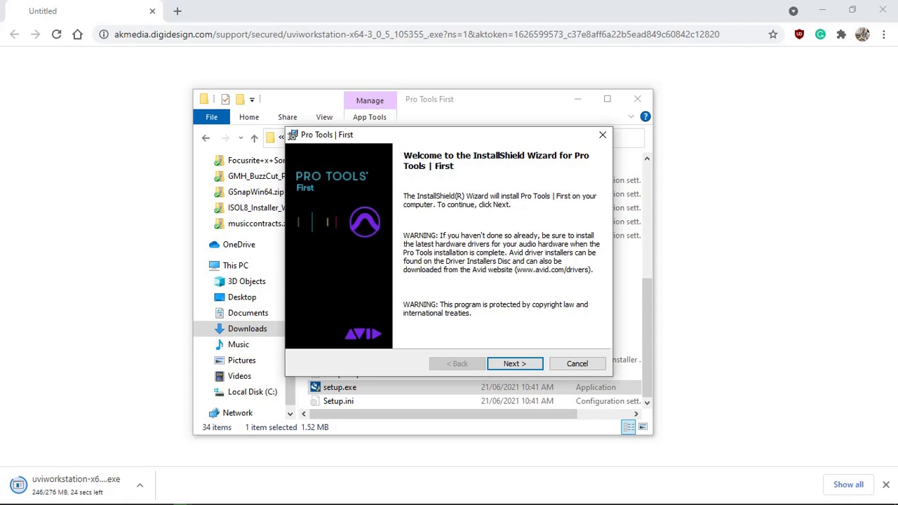
Install Pro Tools | First through its setup wizard, accepting the license agreement and finishing the wizard.
key("Return")
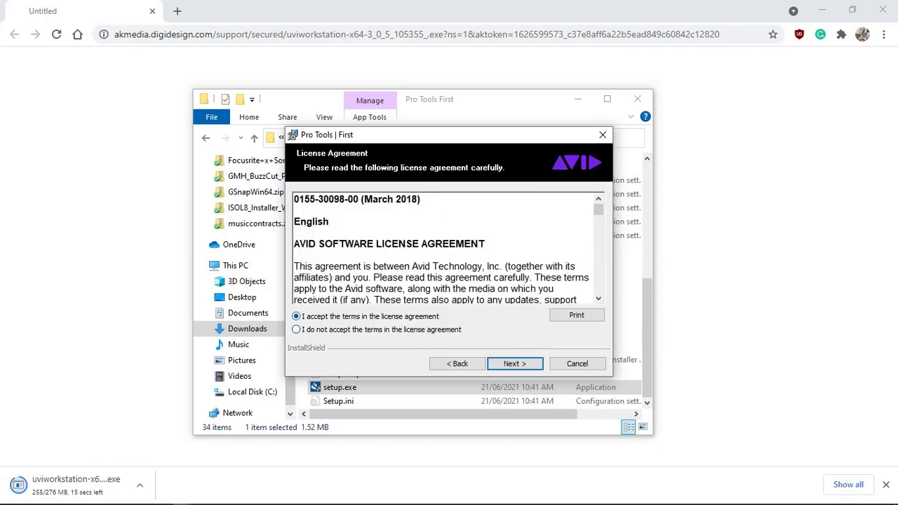
left_click(296, 316)
key("Return")
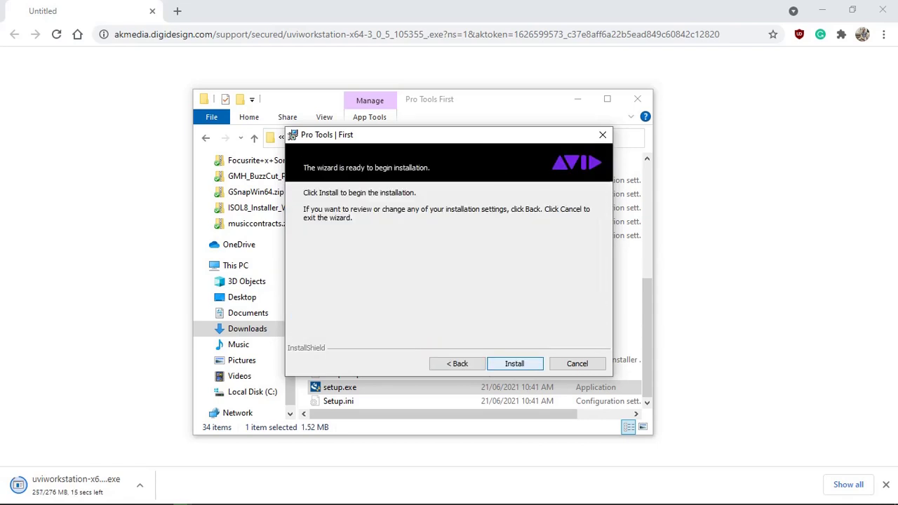
key("Return")
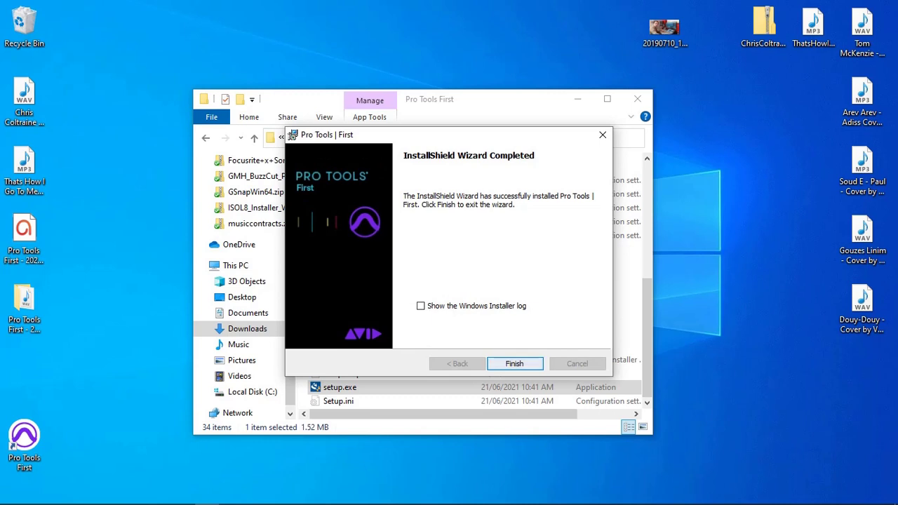
key("Return")
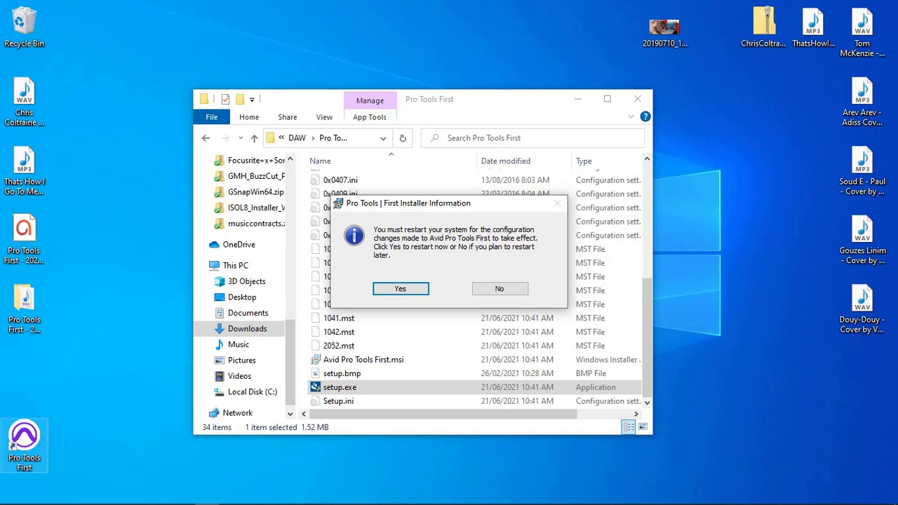
Restart the computer to apply the Pro Tools | First configuration changes.
left_click(24, 235)
left_click(26, 302)
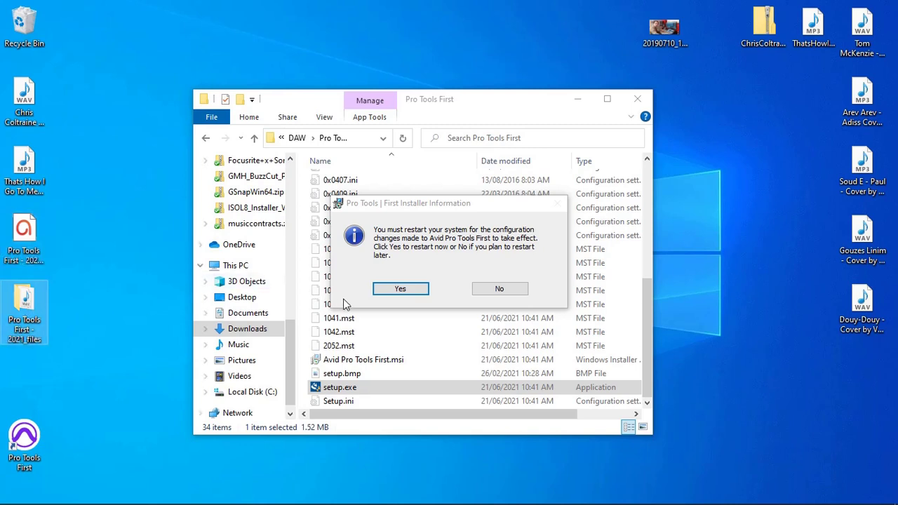
left_click(400, 289)
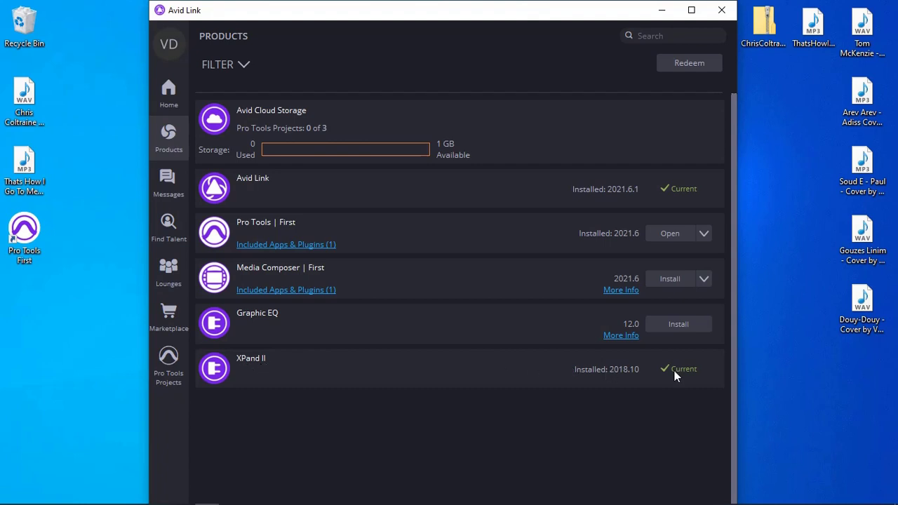
Install the Graphic EQ plug-in from Avid Link's product list, accepting its license agreement in the setup wizard.
left_click(679, 325)
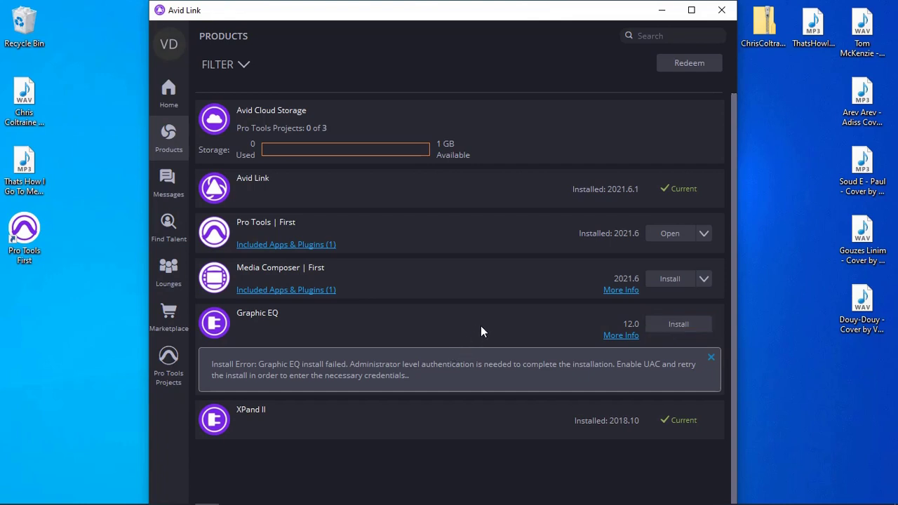
left_click(711, 359)
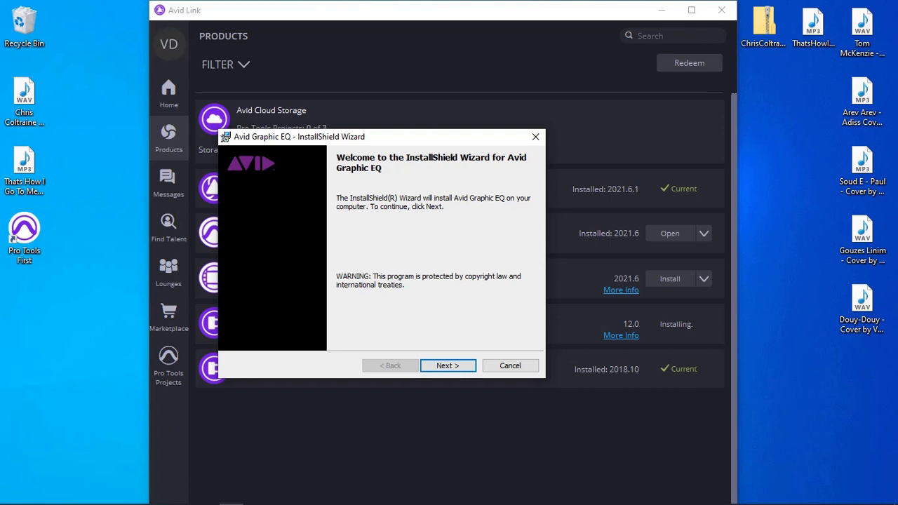
key("Return")
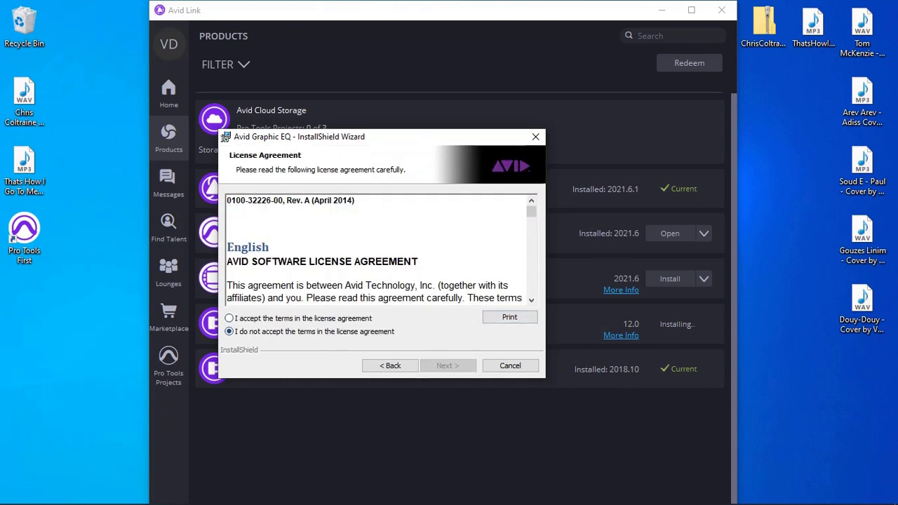
left_click(230, 318)
left_click(447, 366)
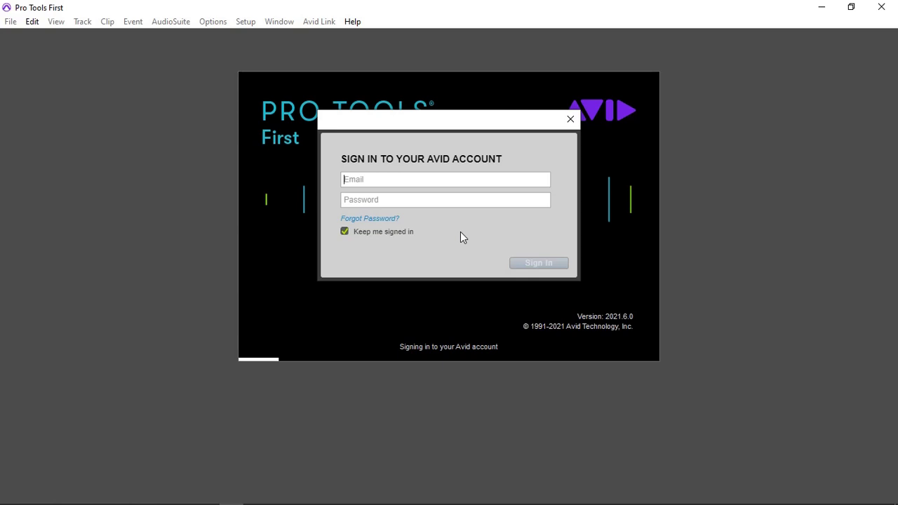
Start Pro Tools First with the Yamaha Steinberg USB ASIO playback engine at 44.1 kHz and decline sending usage data to Avid.
key("Escape")
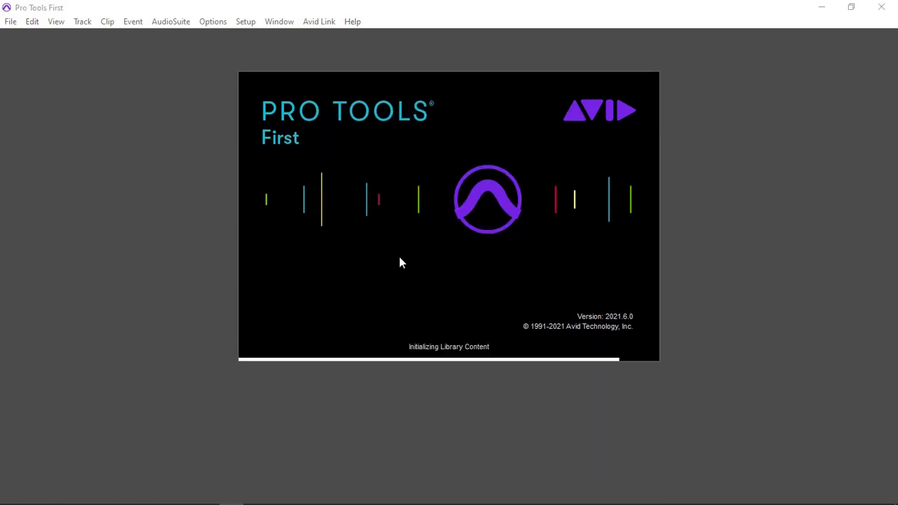
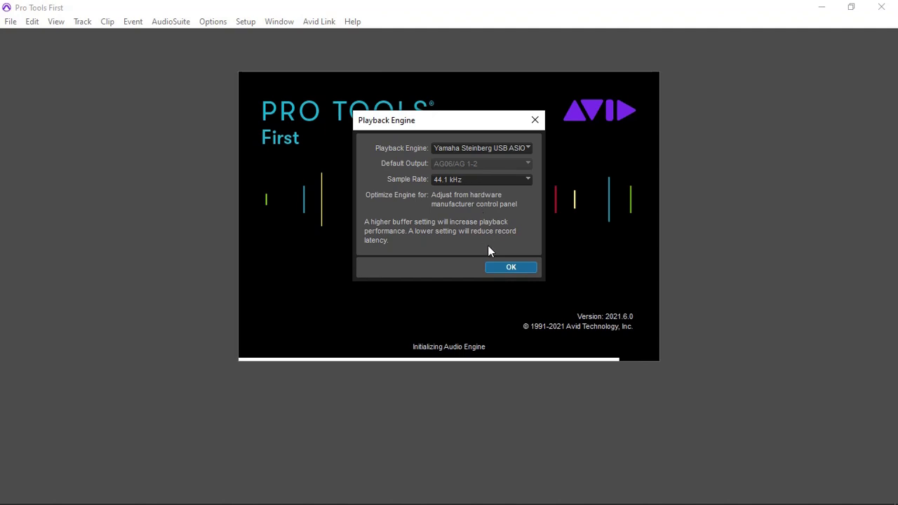
left_click(506, 270)
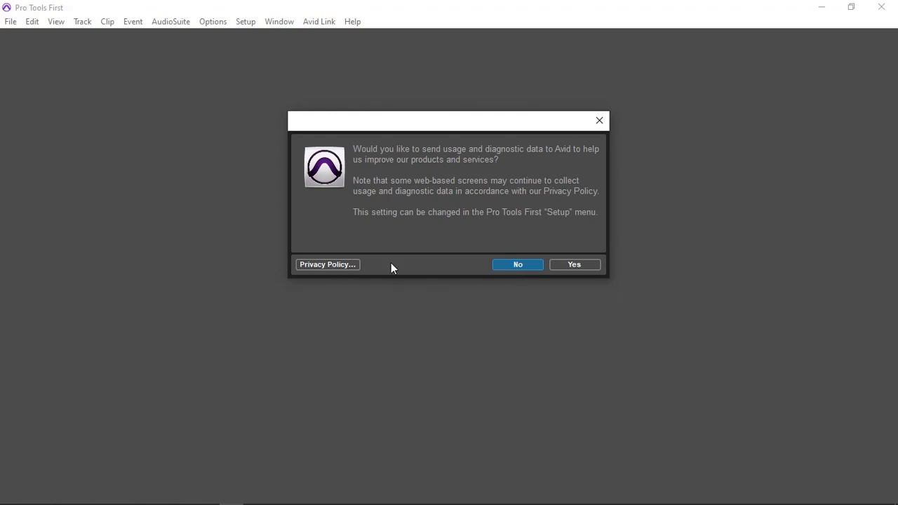
left_click(518, 265)
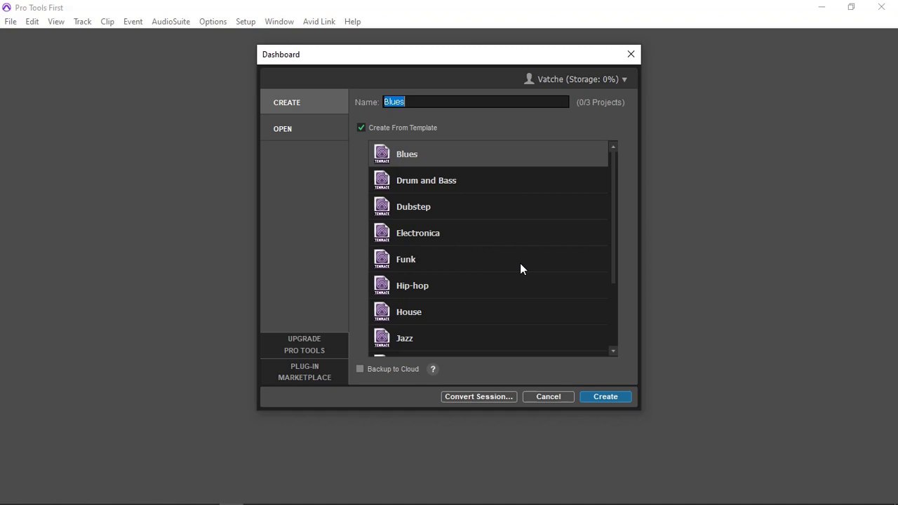
Show the list of existing projects in the Dashboard.
left_click(284, 129)
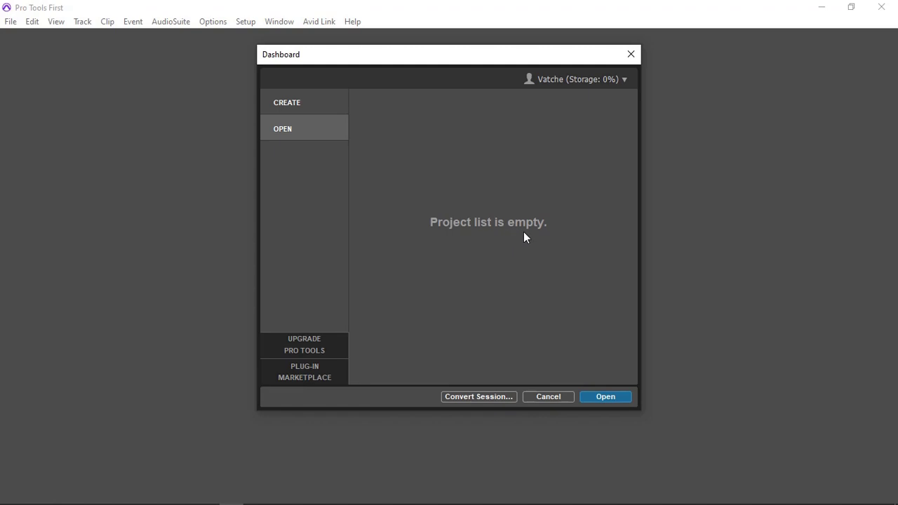
Try to create a new local project named My First Song without using a template.
left_click(296, 107)
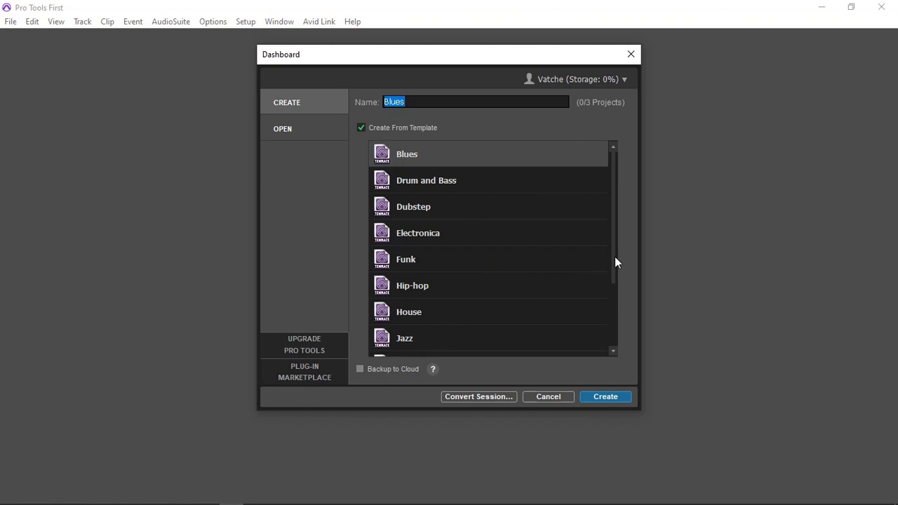
left_click_drag(615, 256, 629, 207)
left_click(361, 127)
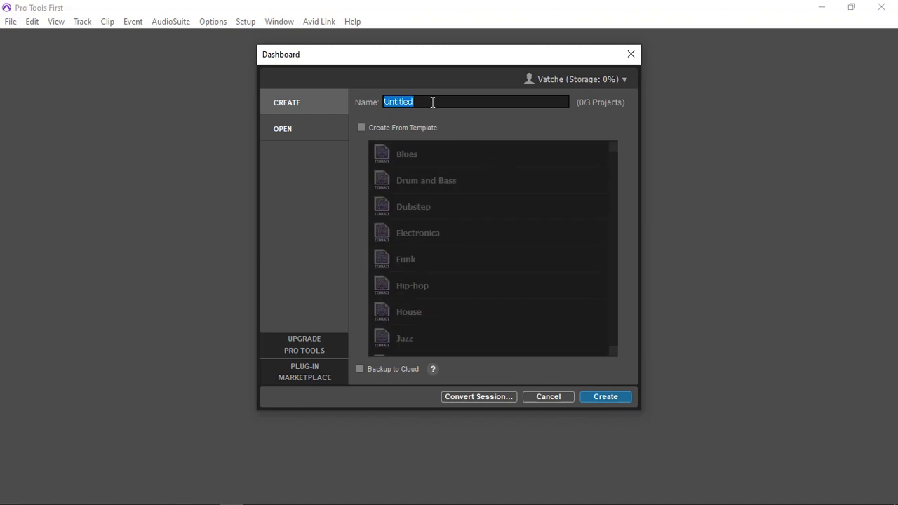
type("My First Song")
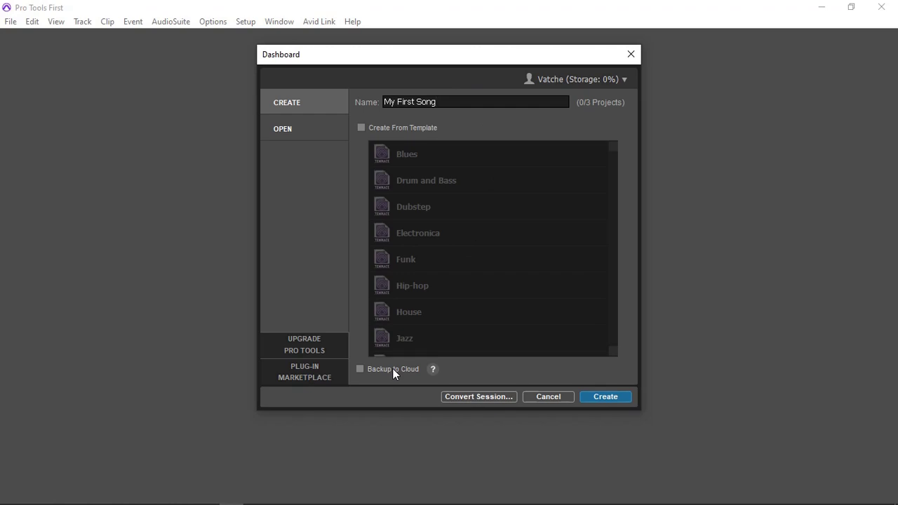
left_click(611, 398)
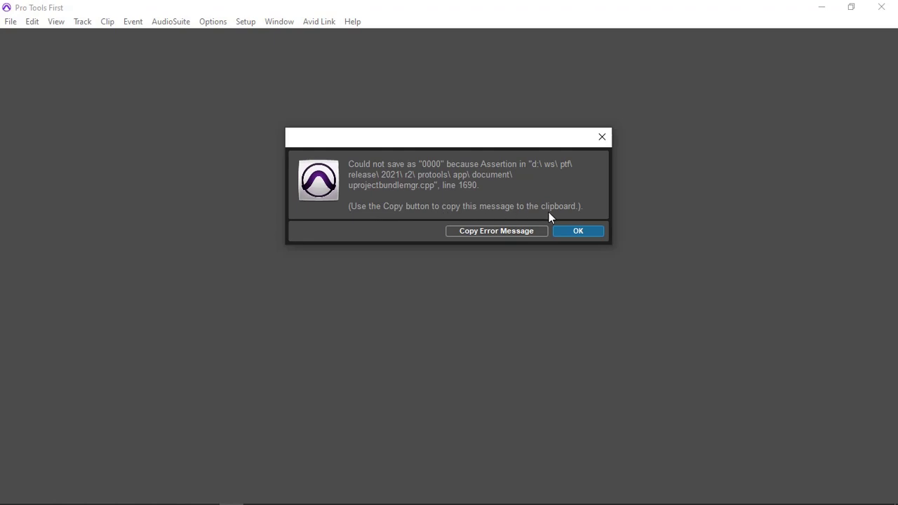
left_click(577, 232)
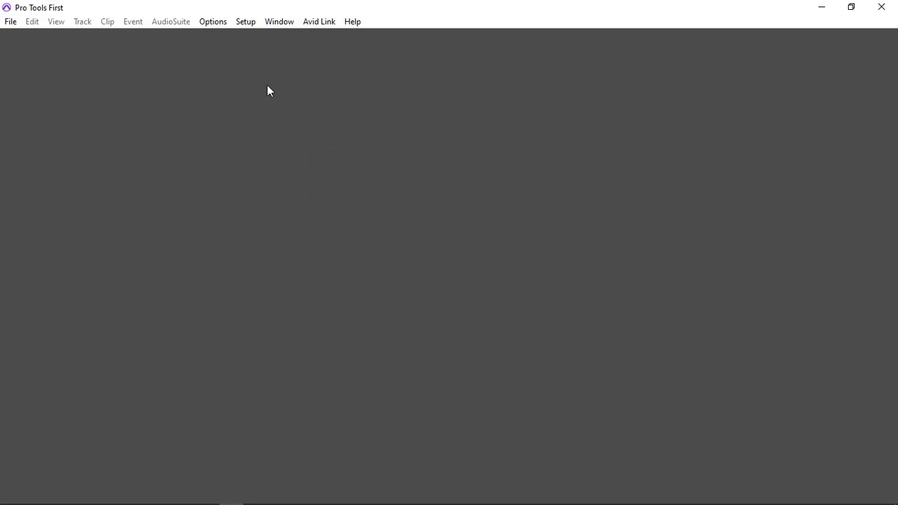
Try to create a new project named Test without a template or cloud backup.
left_click(11, 22)
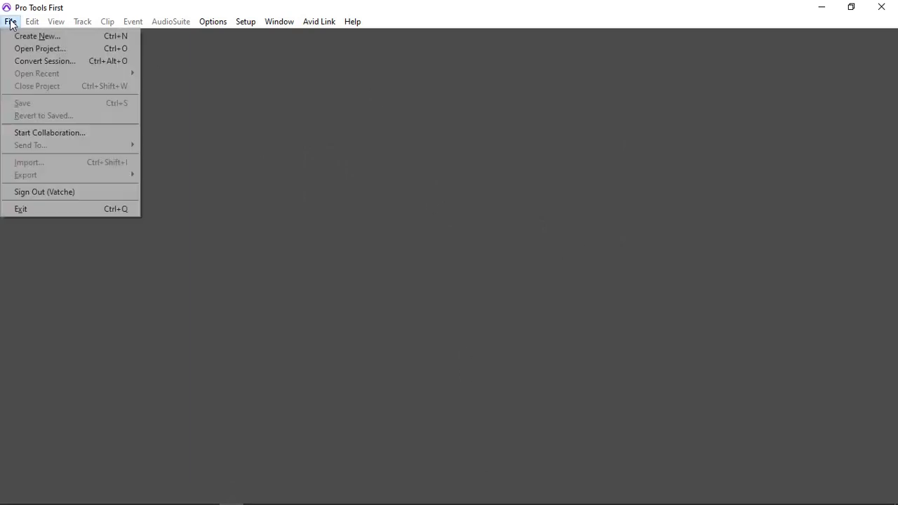
left_click(26, 37)
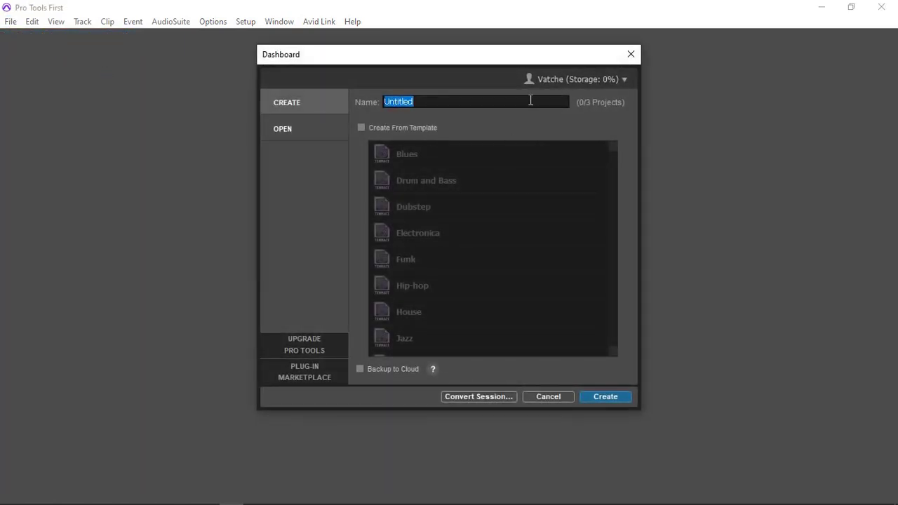
type("Test")
left_click(605, 397)
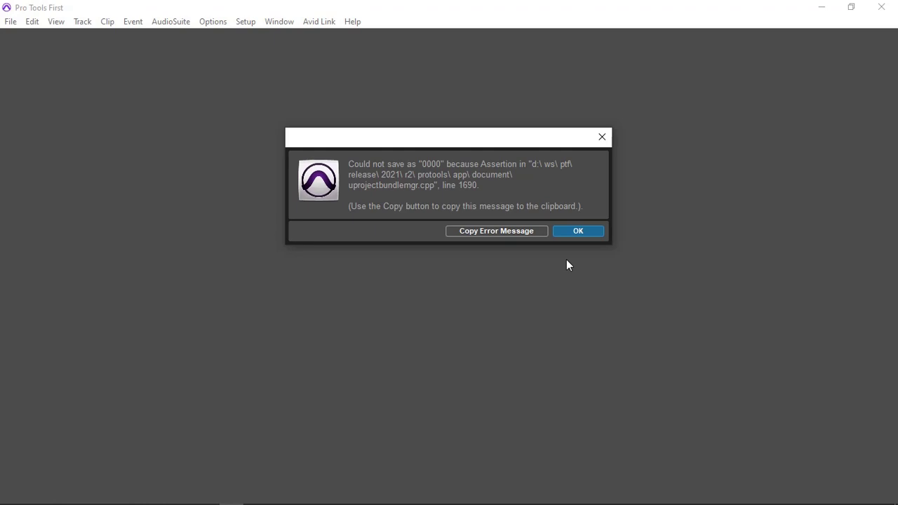
left_click(577, 232)
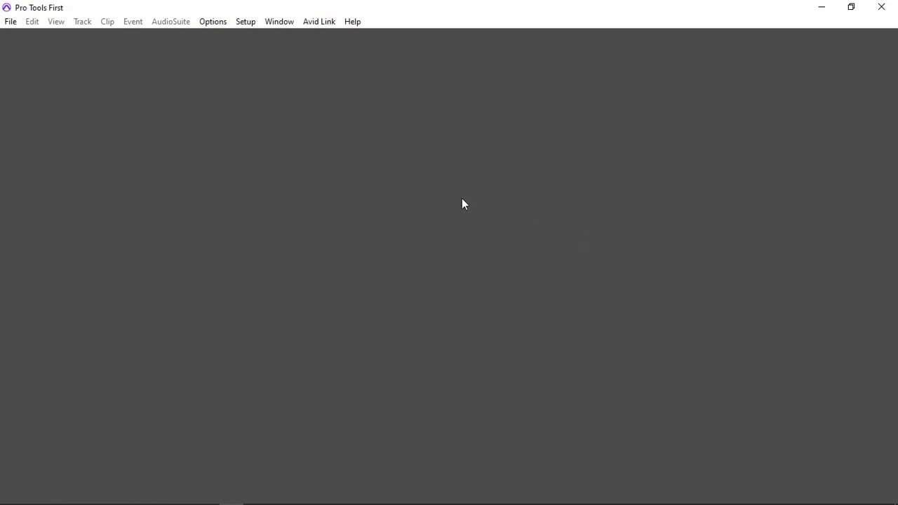
Try to create a project named My First Song without a template, with Backup to Cloud enabled.
left_click(11, 21)
left_click(23, 35)
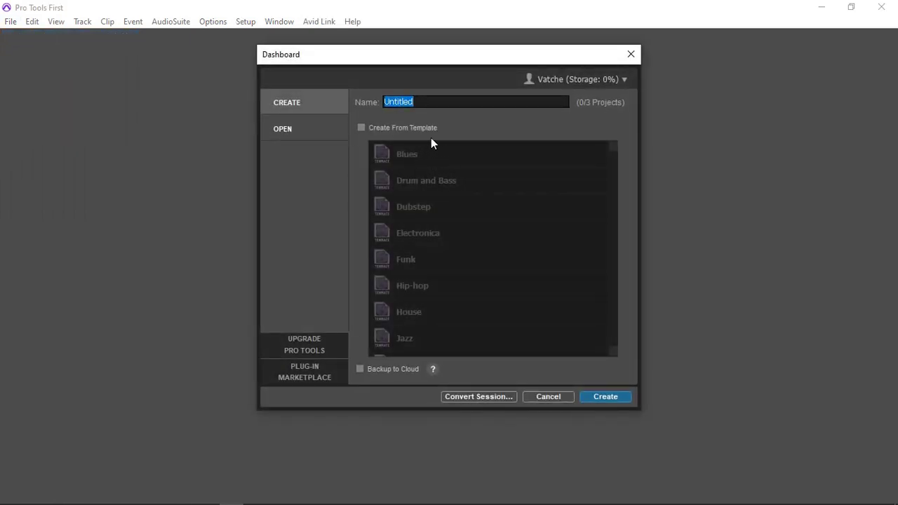
type("My First Sing")
key("BackSpace")
key("BackSpace")
key("BackSpace")
type("ong")
left_click(362, 370)
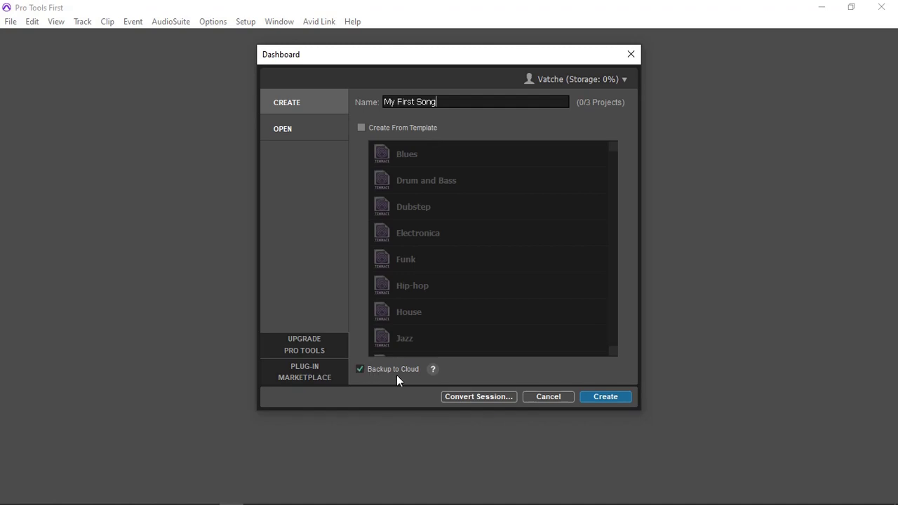
left_click(605, 398)
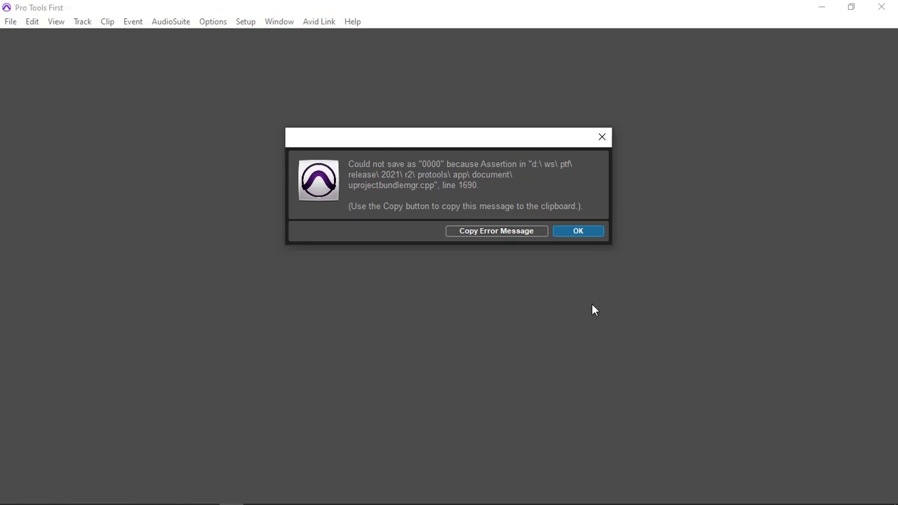
left_click(577, 231)
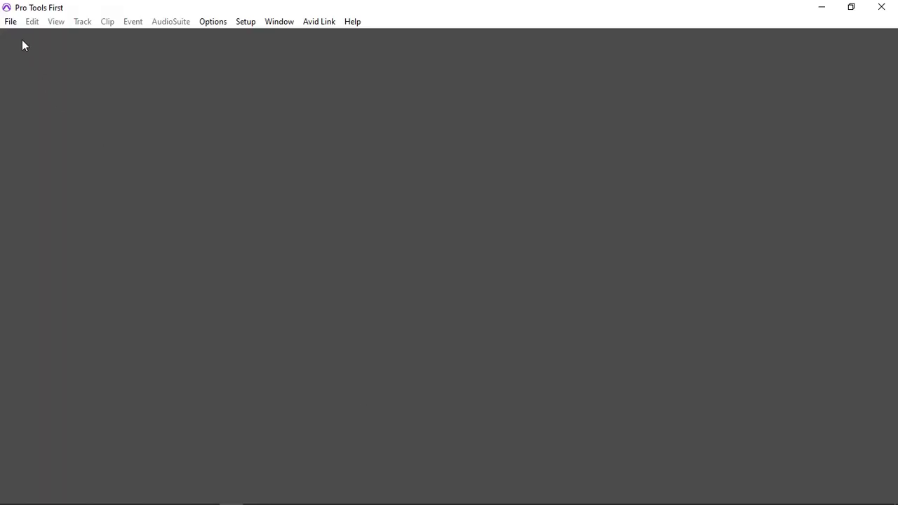
Open the existing project Test 2 from the Dashboard's project list.
left_click(11, 21)
left_click(31, 48)
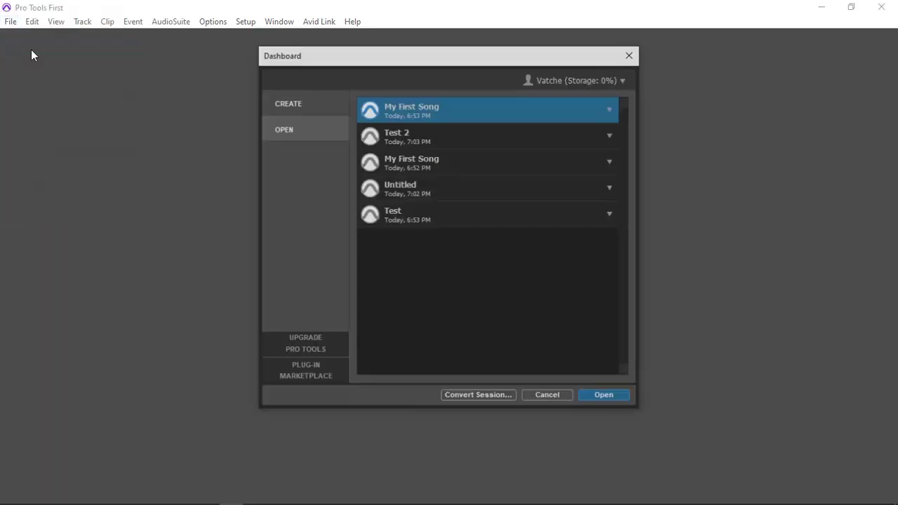
left_click(405, 133)
left_click(414, 168)
left_click(421, 191)
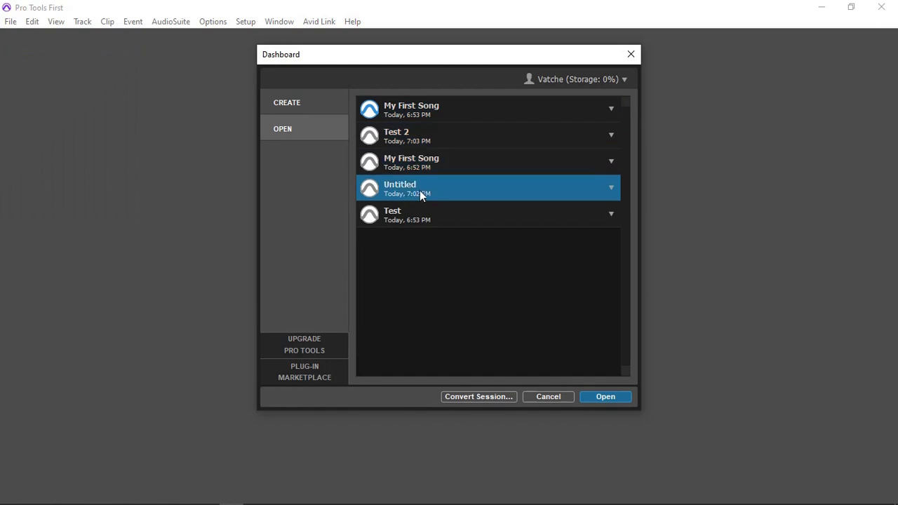
left_click(417, 214)
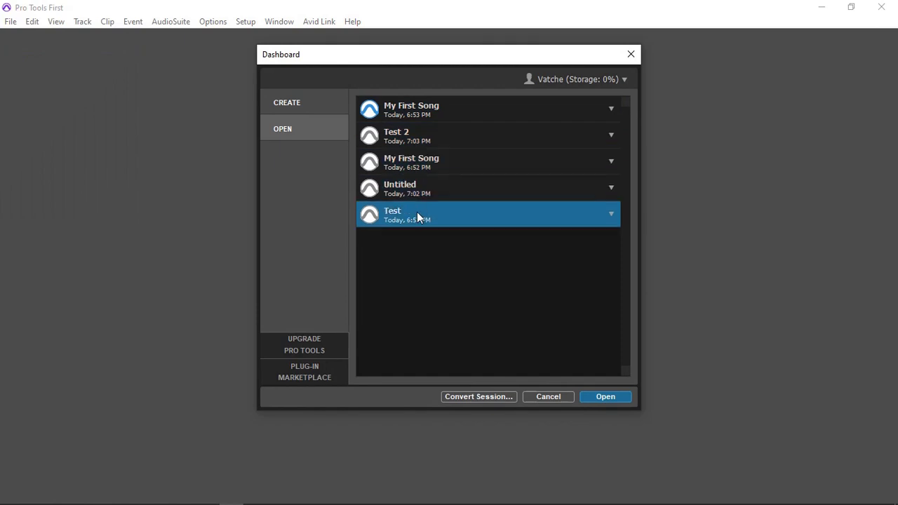
double_click(407, 135)
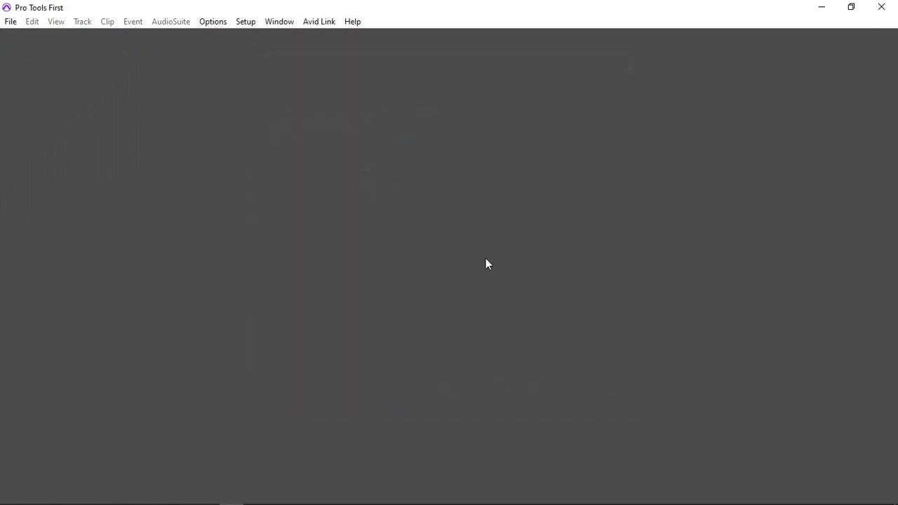